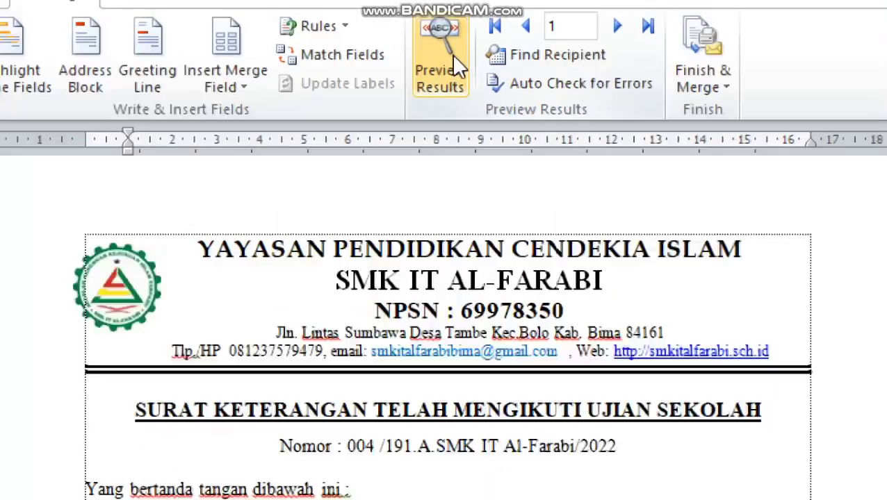
# Step: Toggle Preview Results on the certificate letter's merged student data
pyautogui.click(449, 53)
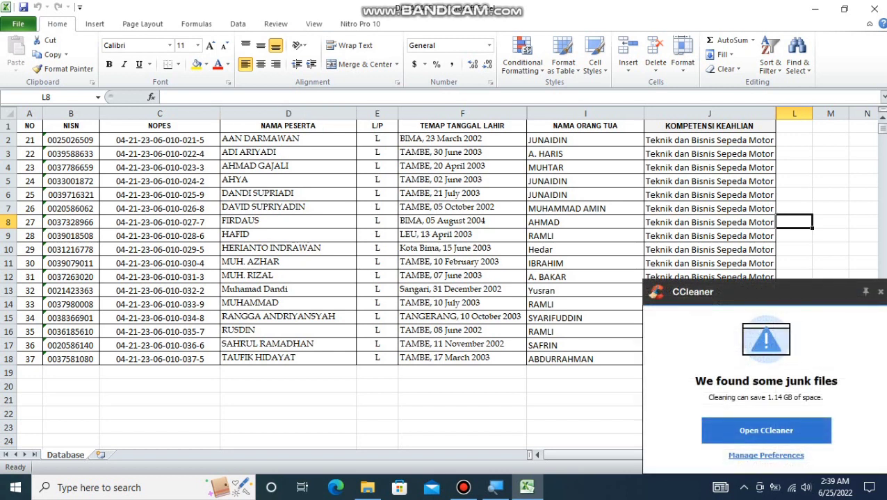
# Step: Dismiss the CCleaner junk-files popup and close the Excel student workbook
pyautogui.click(880, 292)
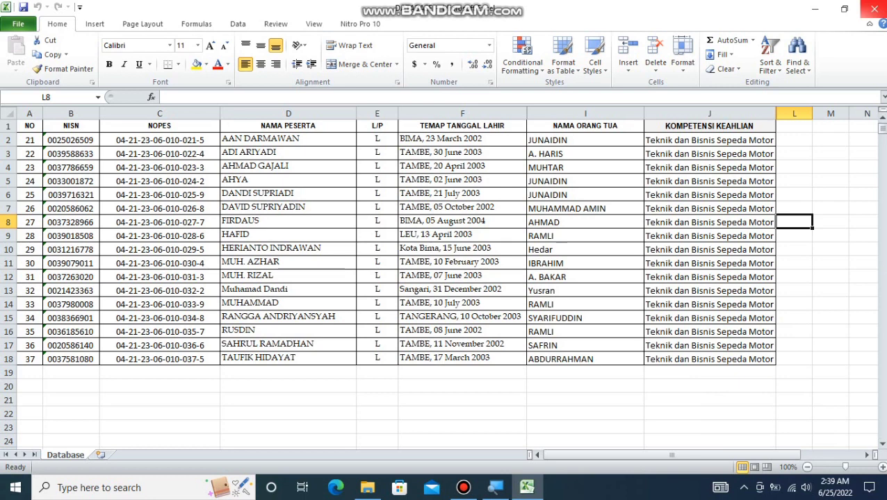
pyautogui.click(875, 9)
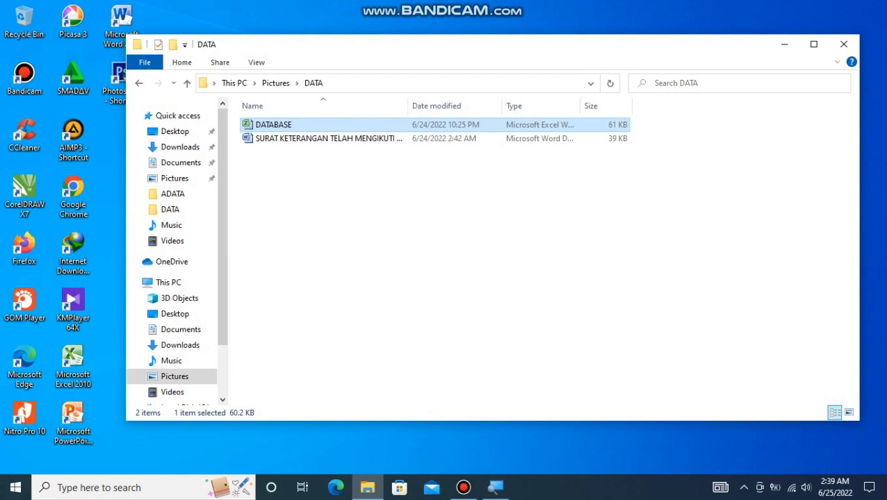
# Step: Open the SURAT KETERANGAN letter from the DATA folder in Word
pyautogui.click(326, 139)
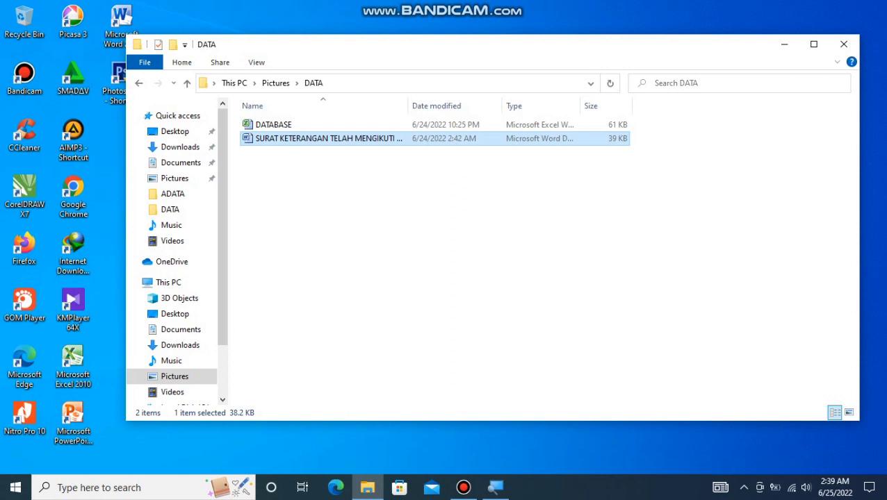
pyautogui.press('Return')
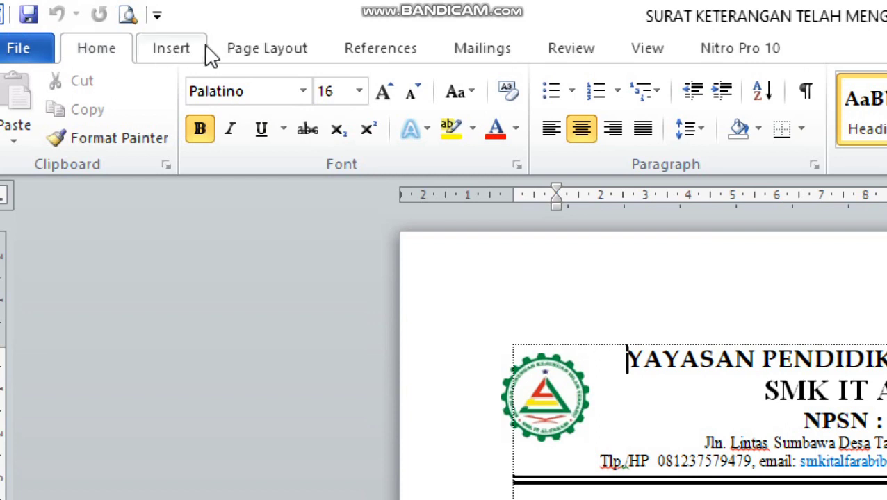
# Step: Choose Select Recipients > Use Existing List from the Mailings commands
pyautogui.click(489, 54)
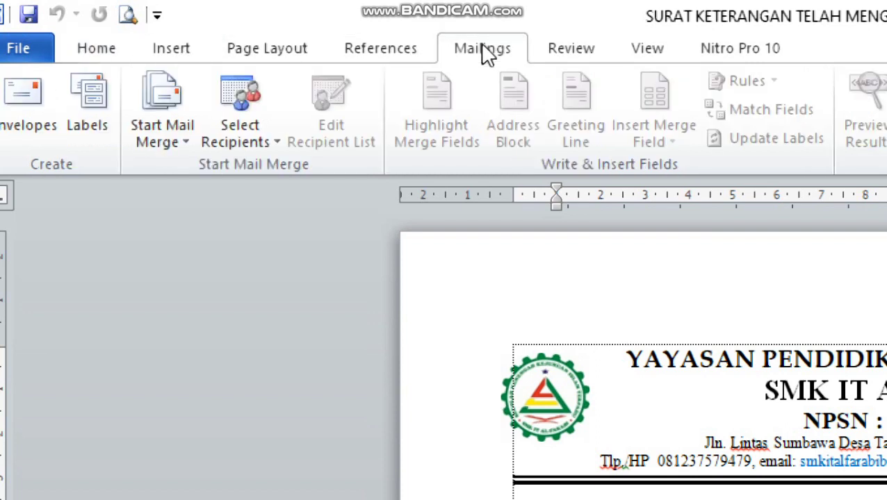
pyautogui.click(279, 144)
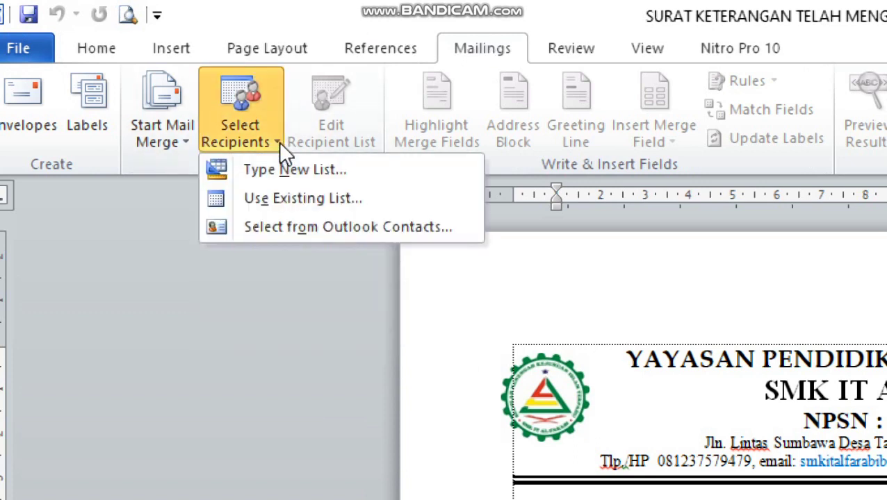
pyautogui.click(311, 201)
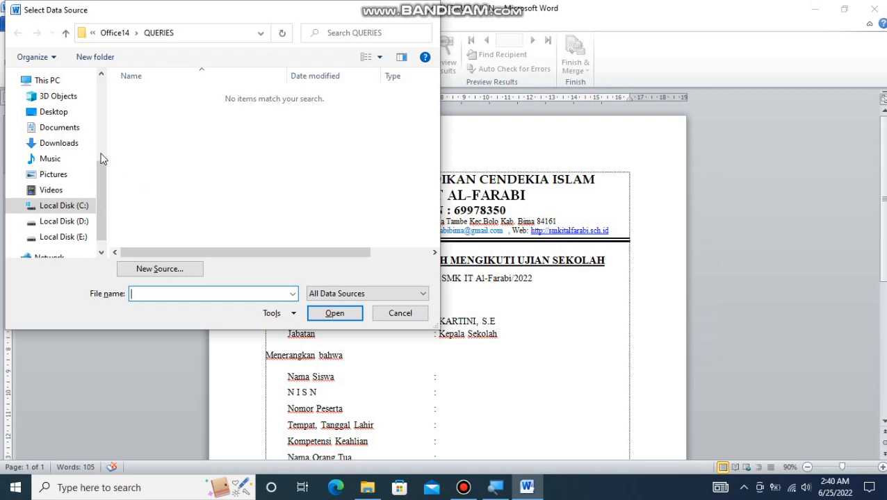
# Step: Load the DATABASE workbook from Pictures > DATA as the mail-merge data source
pyautogui.click(66, 176)
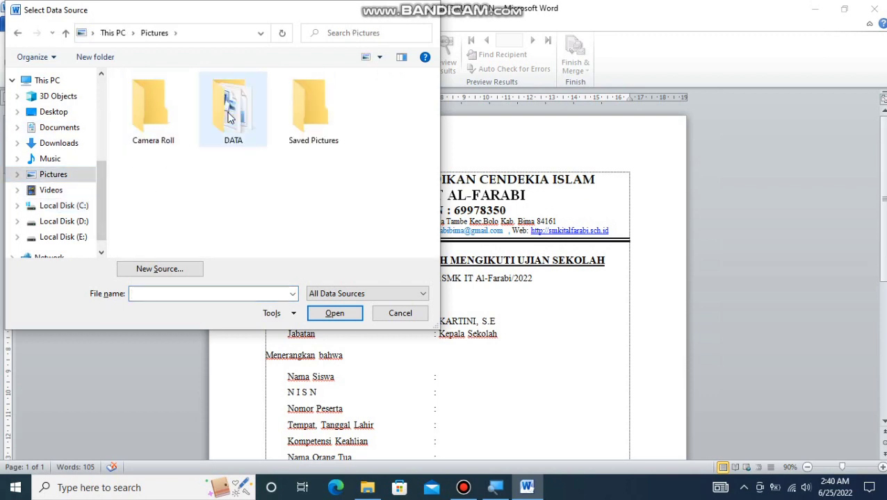
pyautogui.doubleClick(230, 118)
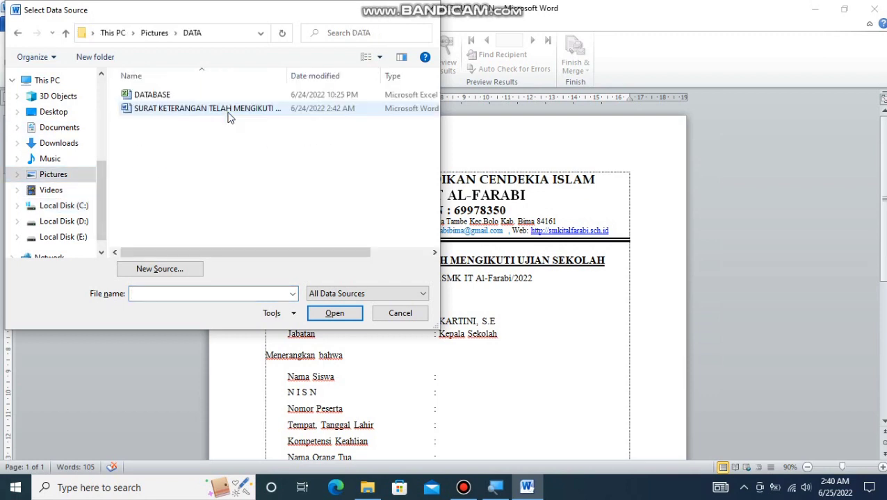
pyautogui.click(173, 103)
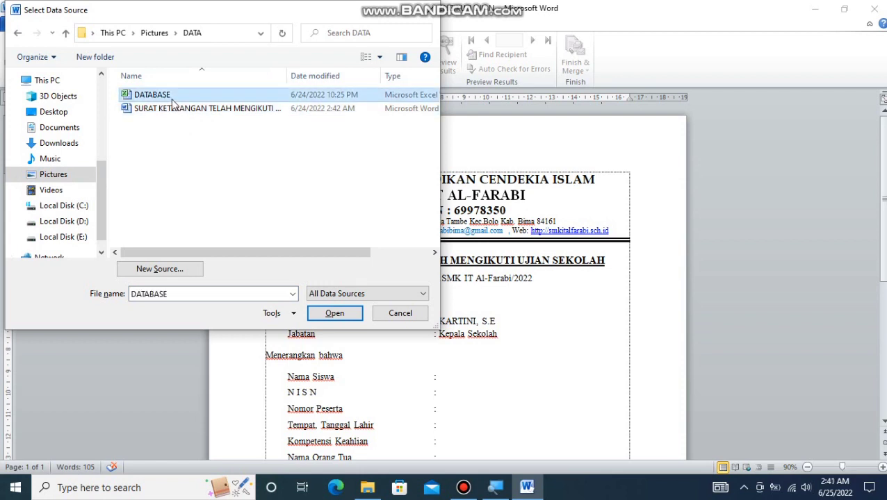
pyautogui.click(334, 314)
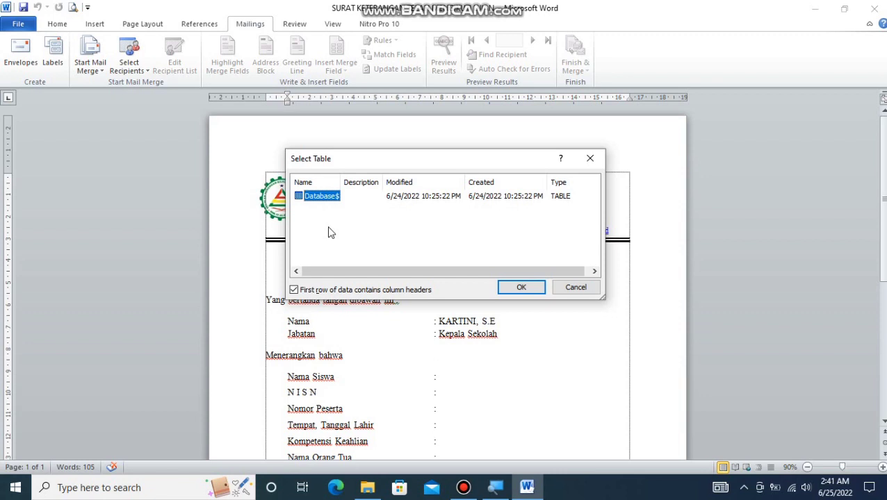
# Step: Attach the Database$ sheet as recipient list, with the first row as column headers
pyautogui.click(330, 233)
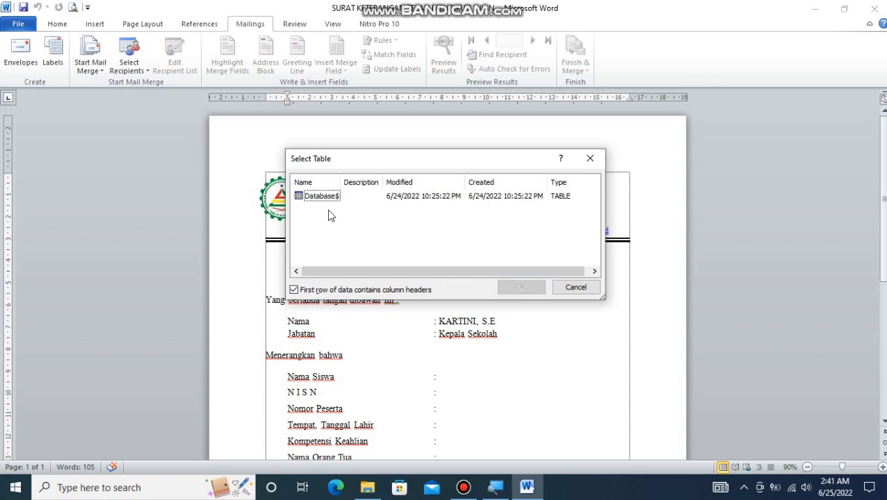
pyautogui.click(321, 200)
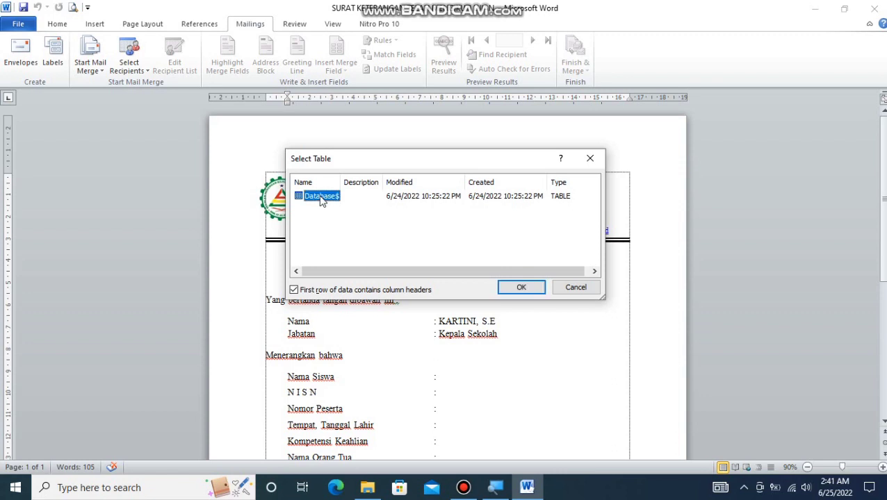
pyautogui.click(328, 214)
pyautogui.click(323, 201)
pyautogui.click(299, 292)
pyautogui.click(294, 291)
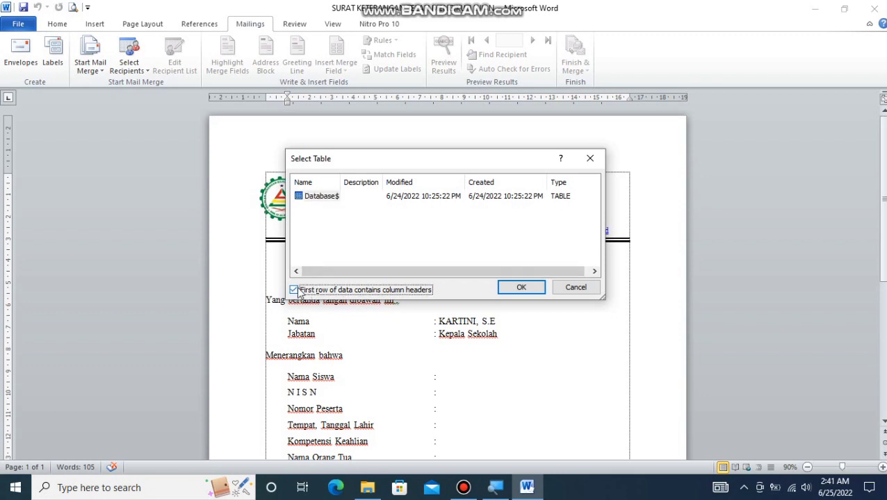
pyautogui.click(321, 197)
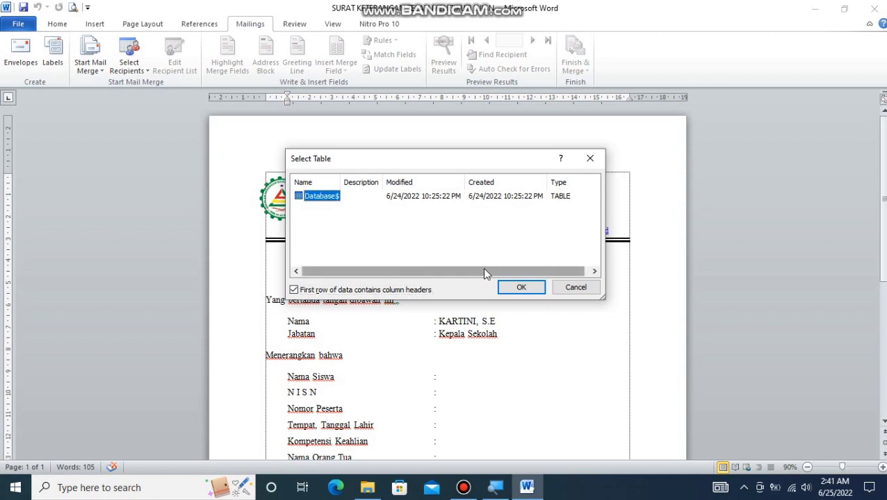
pyautogui.click(526, 290)
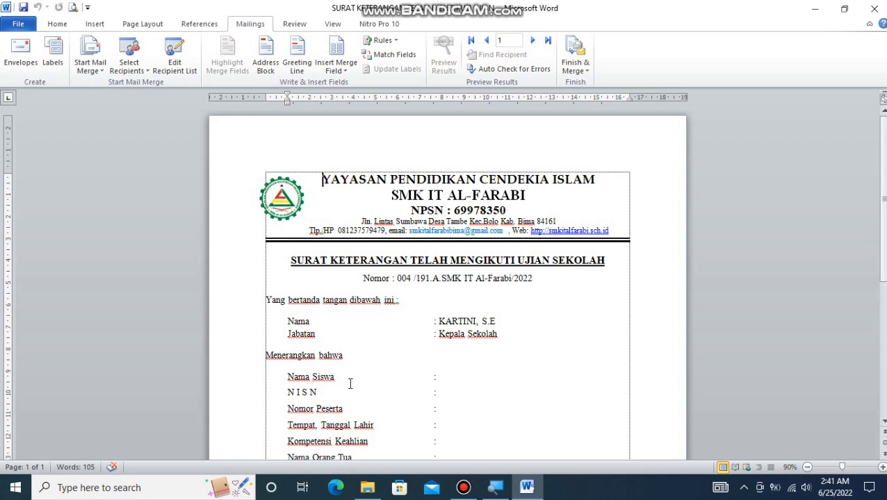
# Step: Insert NAMA_PESERTA, NISN and NOPES fields after the Nama Siswa, NISN and Nomor Peserta colons
pyautogui.click(443, 377)
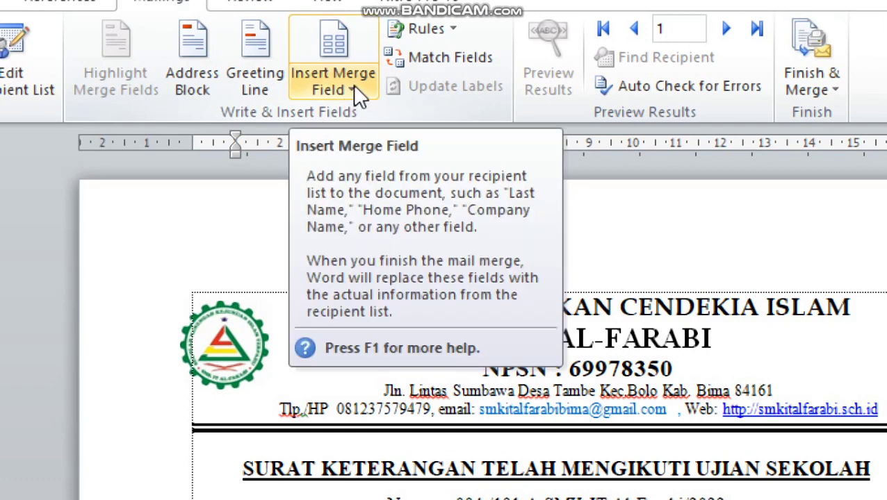
pyautogui.click(352, 84)
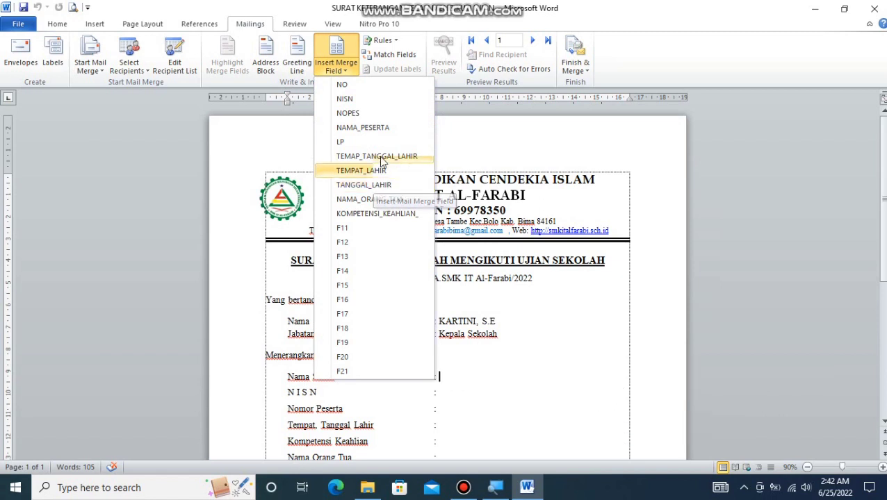
pyautogui.click(379, 127)
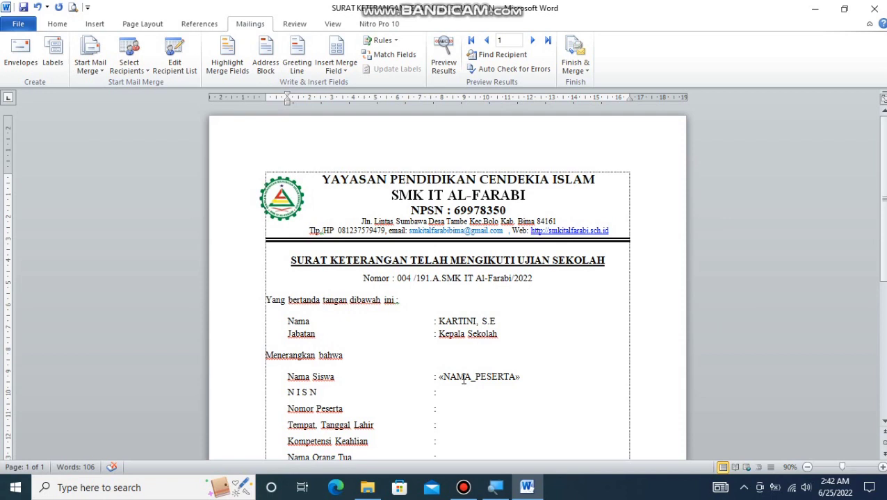
pyautogui.click(452, 396)
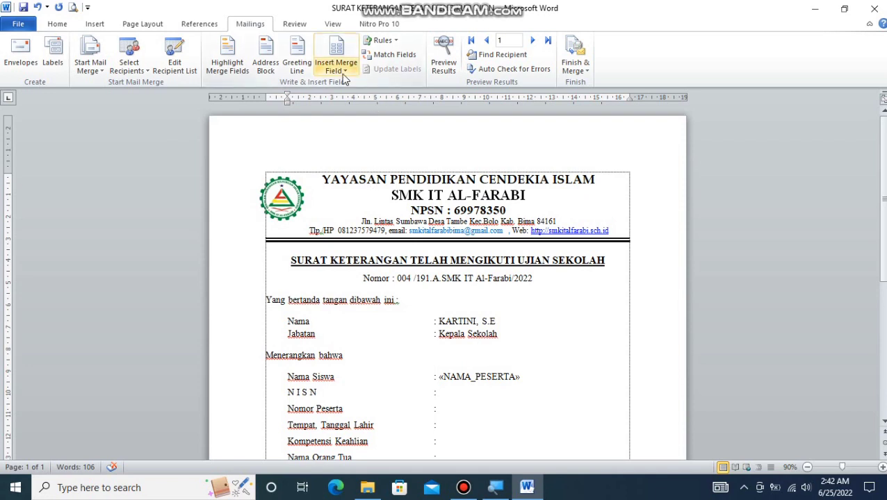
pyautogui.click(341, 74)
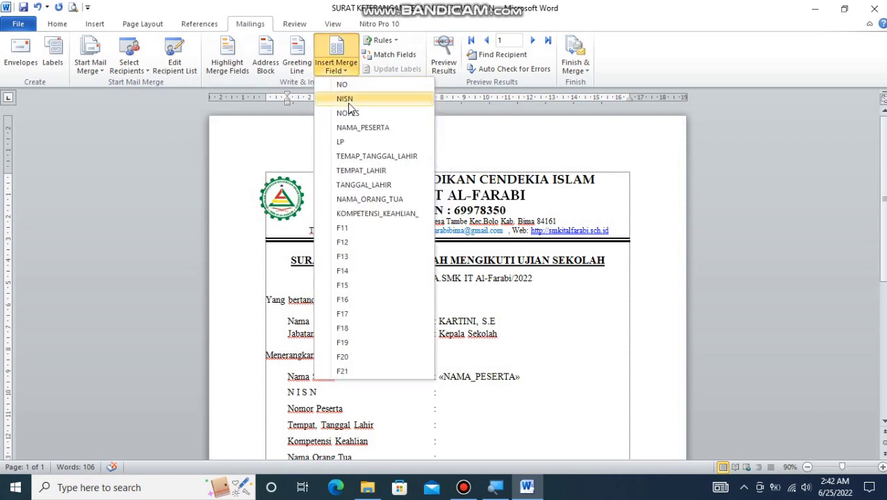
pyautogui.click(346, 101)
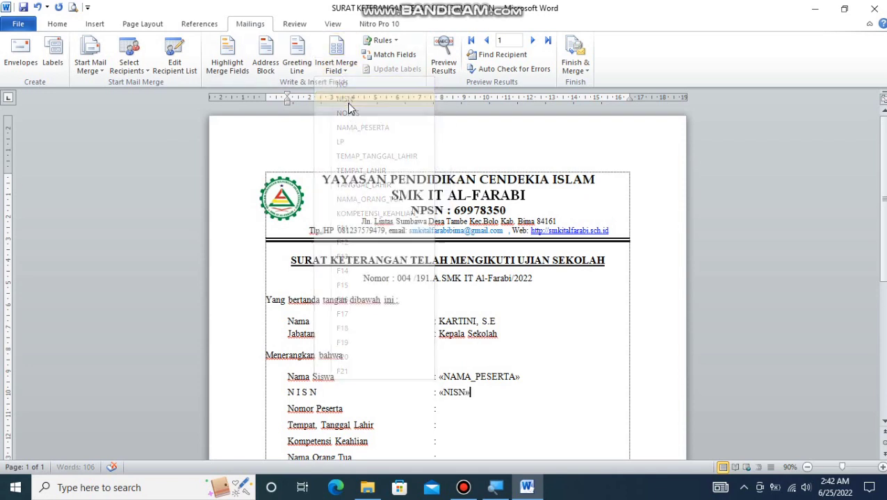
pyautogui.click(443, 410)
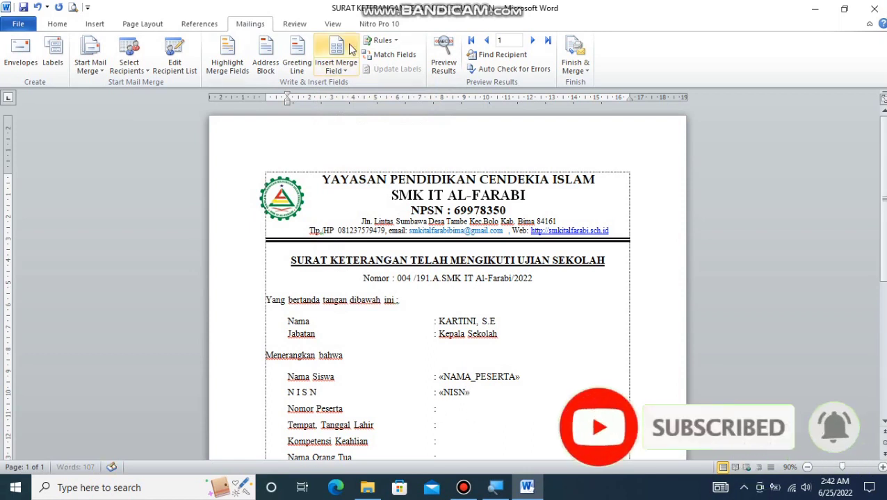
pyautogui.click(345, 75)
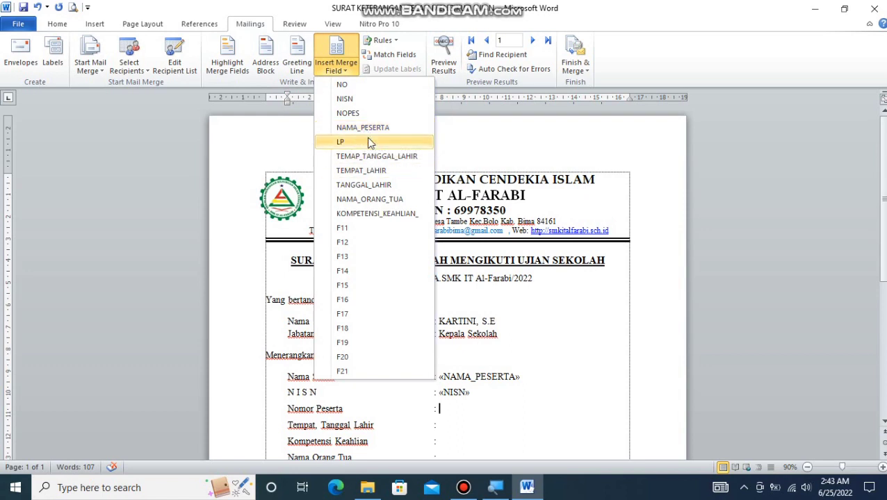
pyautogui.click(357, 113)
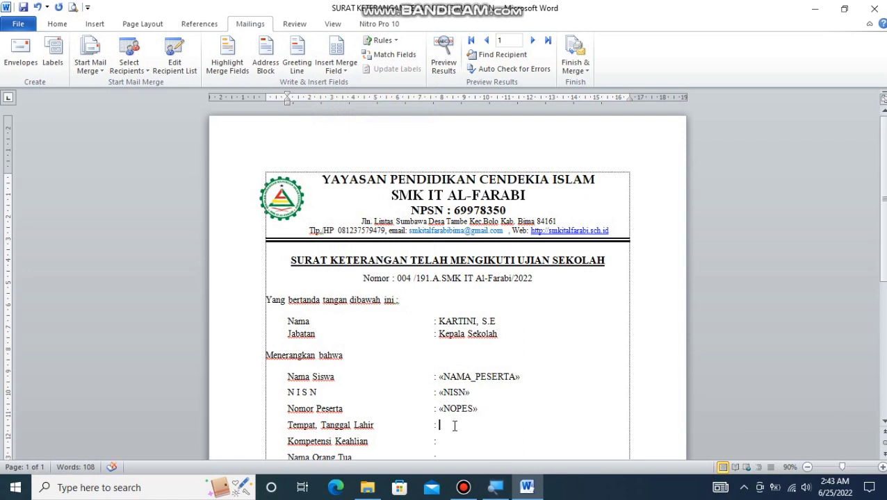
# Step: Insert TEMAP_TANGGAL_LAHIR, KOMPETENSI_KEAHLIAN_ and NAMA_ORANG_TUA fields on their lines
pyautogui.click(346, 75)
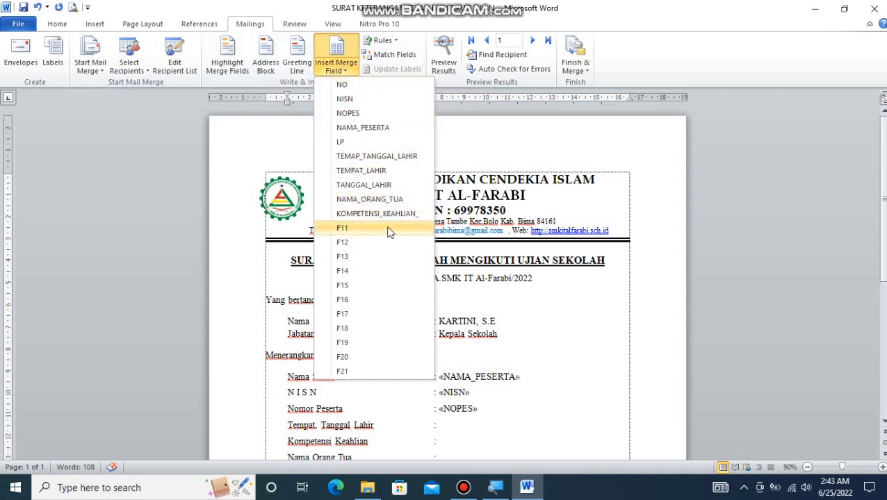
pyautogui.click(369, 157)
pyautogui.click(445, 442)
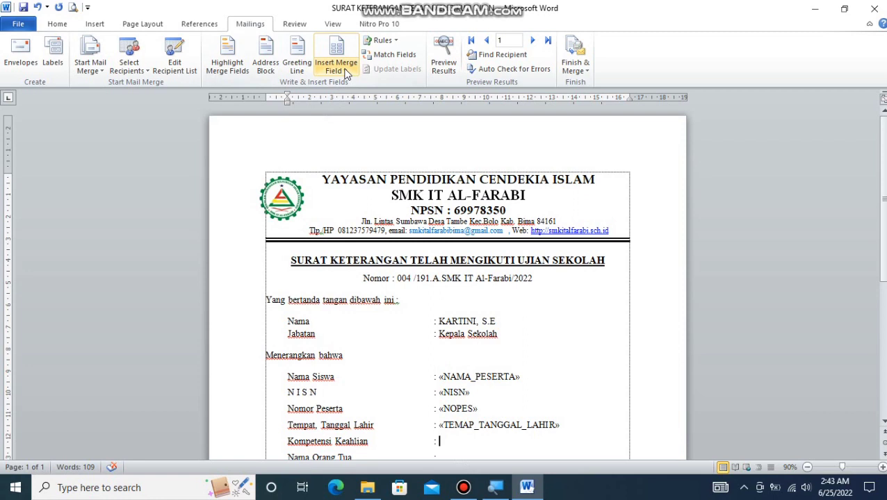
pyautogui.click(344, 71)
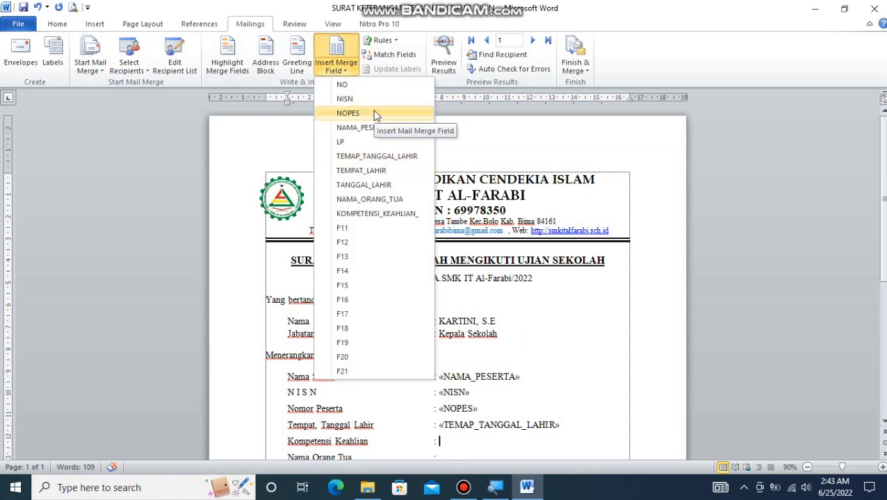
pyautogui.click(376, 215)
pyautogui.click(469, 403)
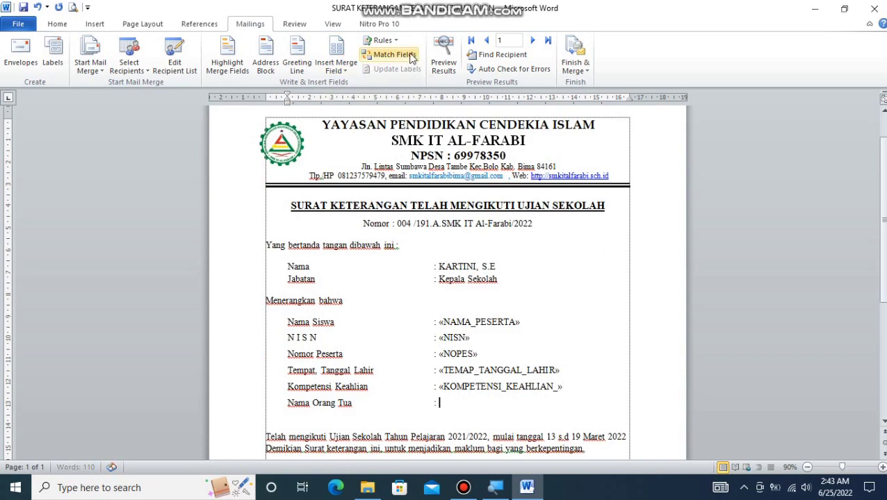
pyautogui.click(336, 69)
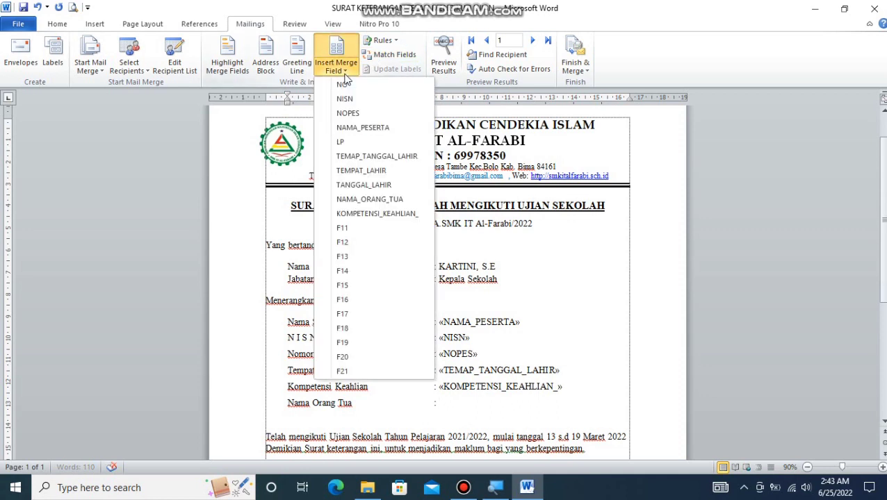
pyautogui.click(381, 199)
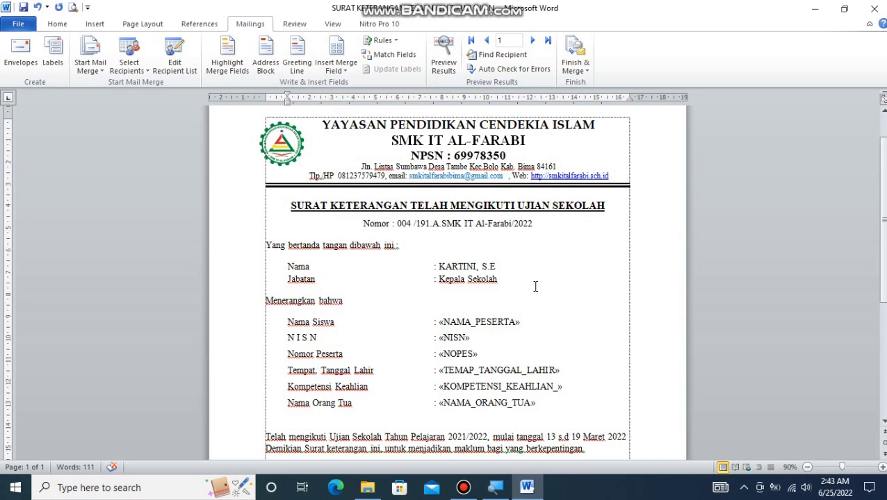
# Step: Turn on Preview Results to fill the six student lines with record 1's data
pyautogui.scroll(1, 521, 296)
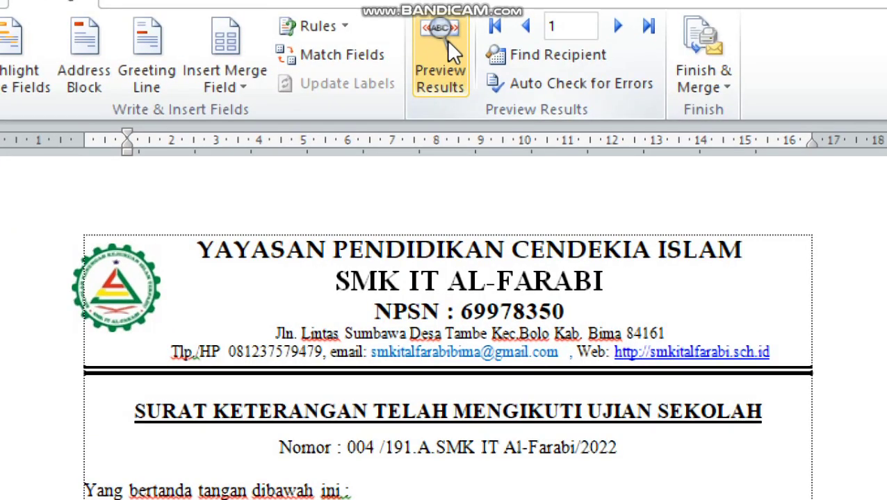
pyautogui.click(447, 42)
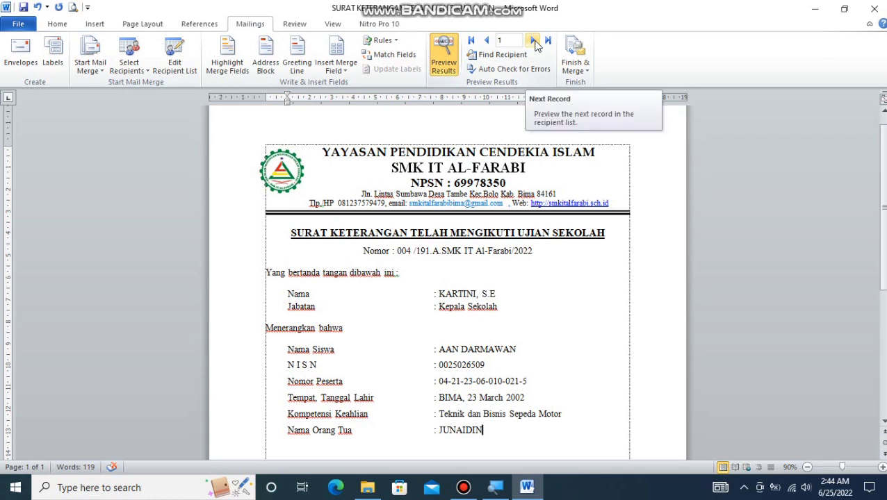
# Step: Step the merge preview forward nine times to student record 10
pyautogui.click(532, 41)
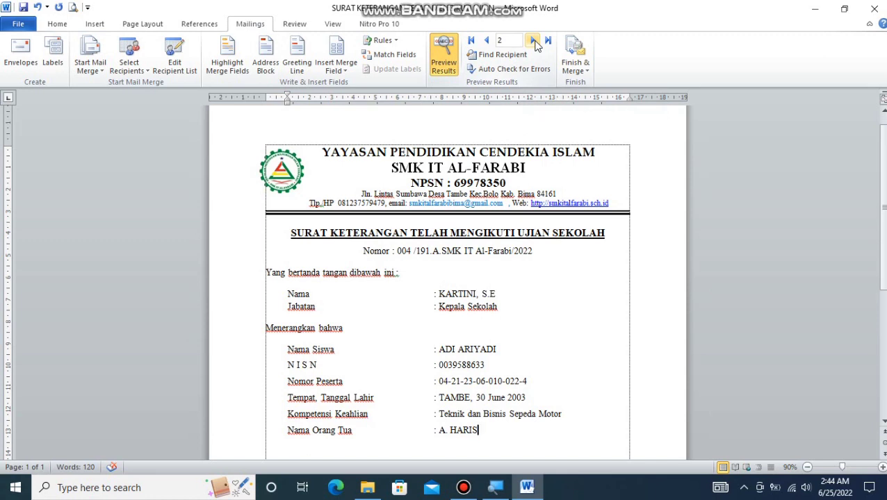
pyautogui.click(532, 41)
pyautogui.click(533, 41)
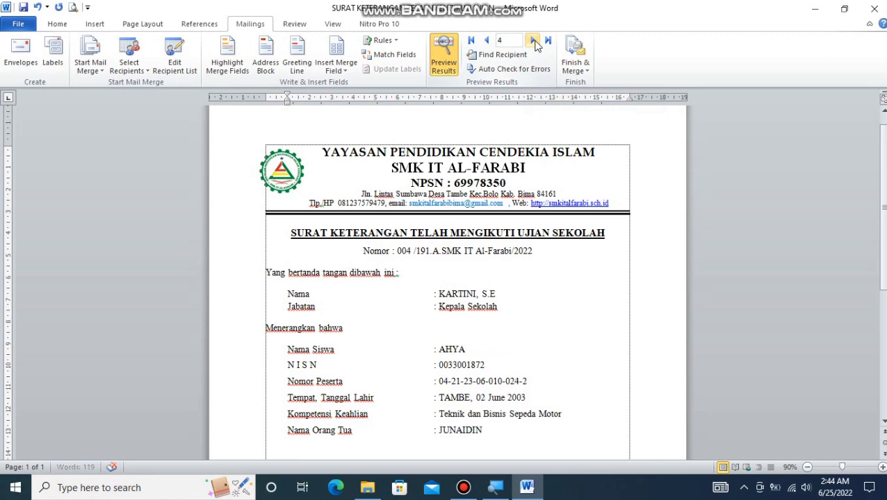
pyautogui.click(533, 41)
pyautogui.click(532, 41)
pyautogui.click(532, 41)
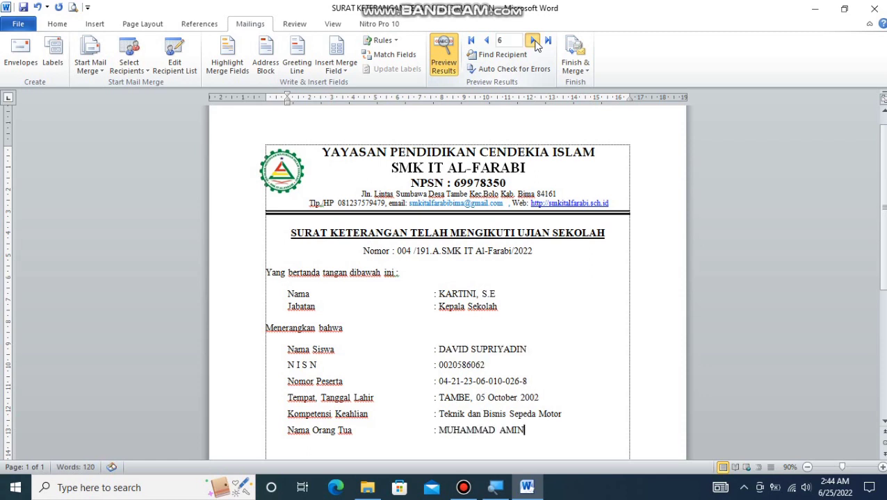
pyautogui.click(532, 41)
pyautogui.click(532, 41)
pyautogui.click(532, 41)
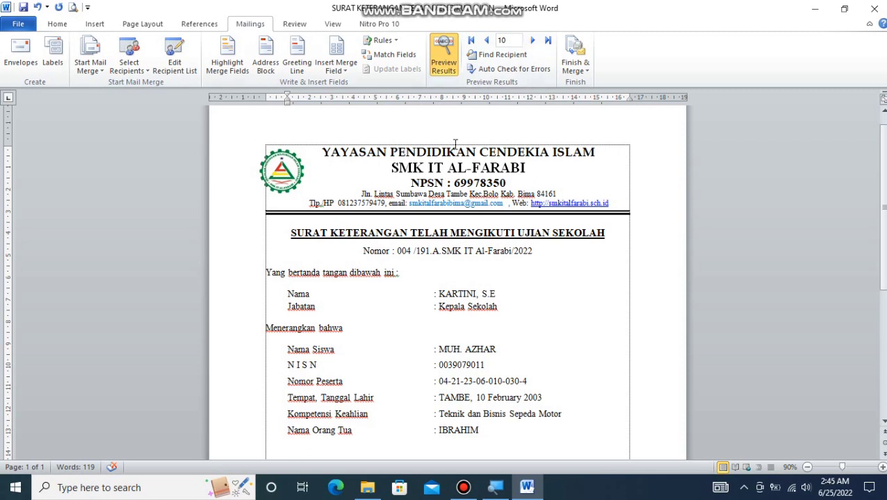
# Step: Merge to printer via Print Documents, limiting the range to records 1 through 3
pyautogui.click(575, 58)
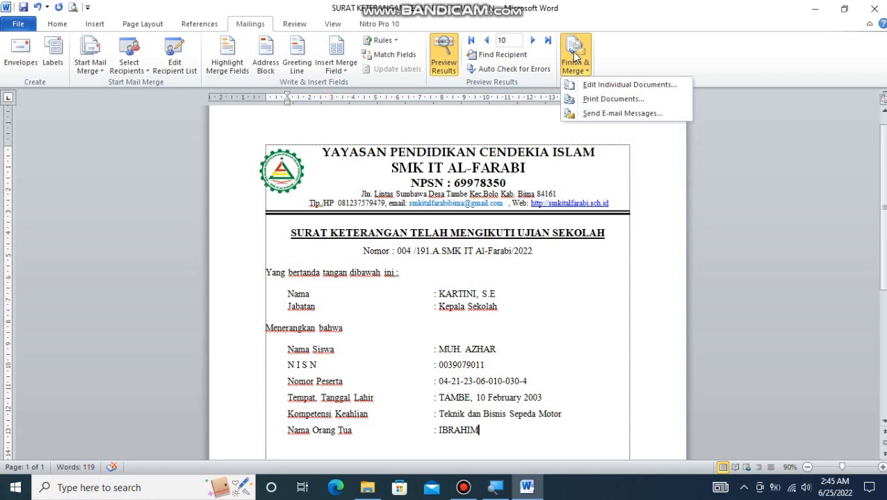
pyautogui.click(591, 99)
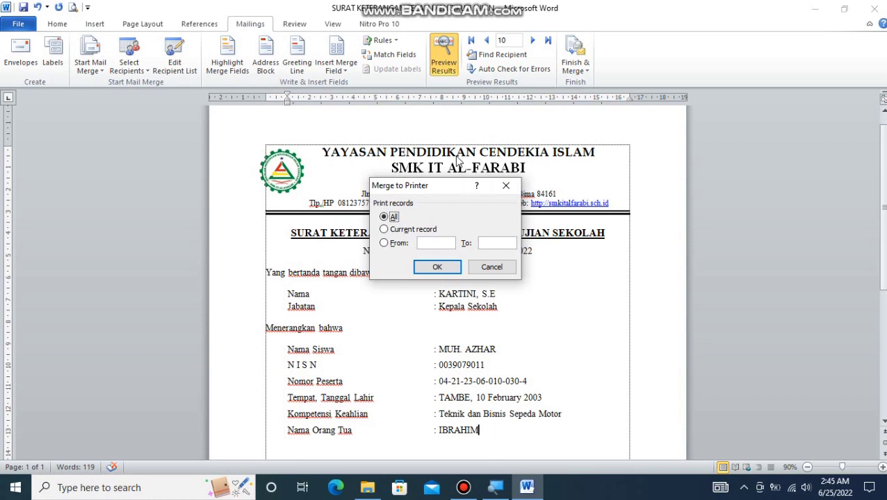
pyautogui.click(385, 230)
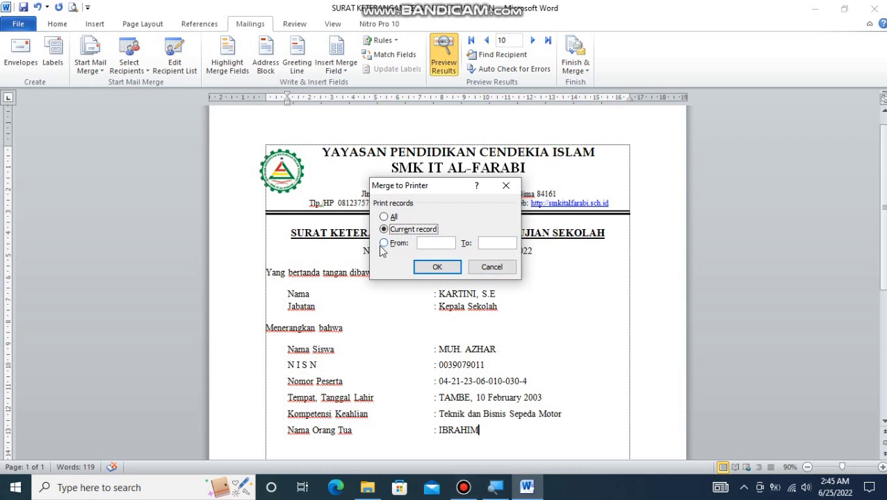
pyautogui.click(384, 244)
pyautogui.click(421, 243)
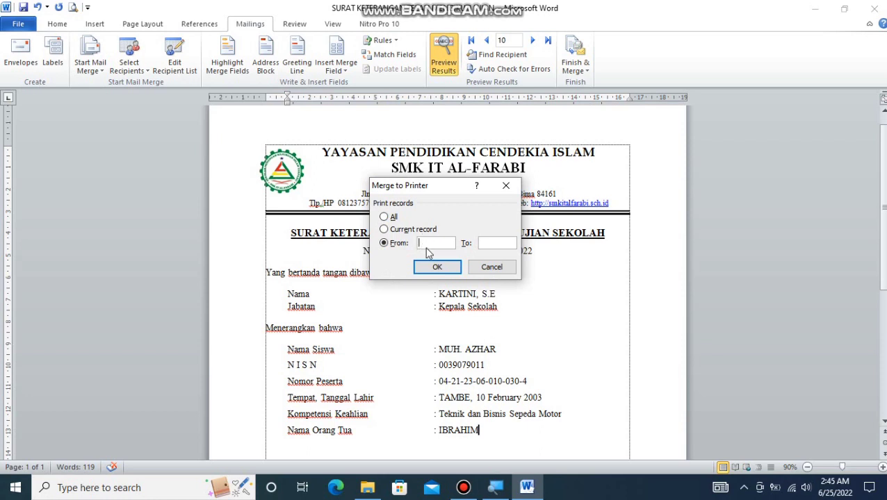
pyautogui.write('1')
pyautogui.click(497, 242)
pyautogui.write('32')
pyautogui.press('BackSpace')
# Step: Confirm merging records 1 to 3 to print, with Microsoft Print to PDF as printer
pyautogui.click(437, 267)
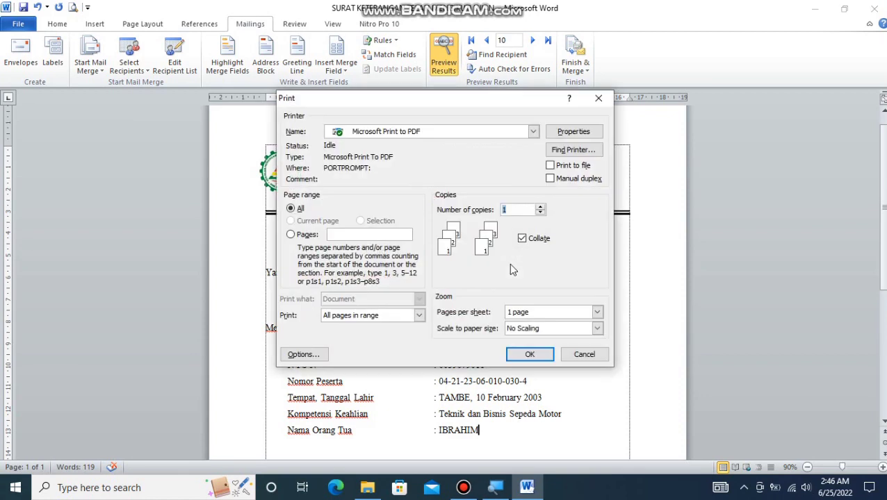